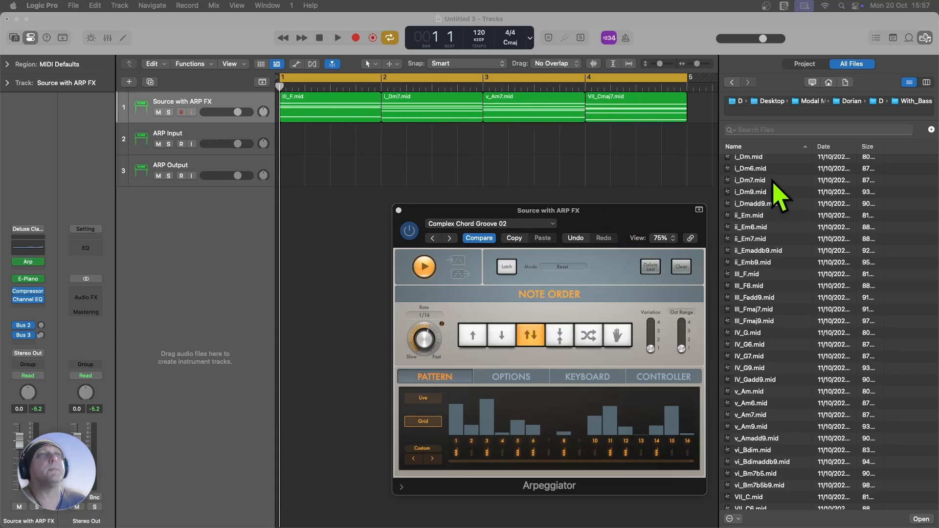
Step: Play the chord progression with the Arpeggiator active and again bypassed, and switch the Arpeggiator back on
{"action": "left_click", "coordinate": [589, 215]}
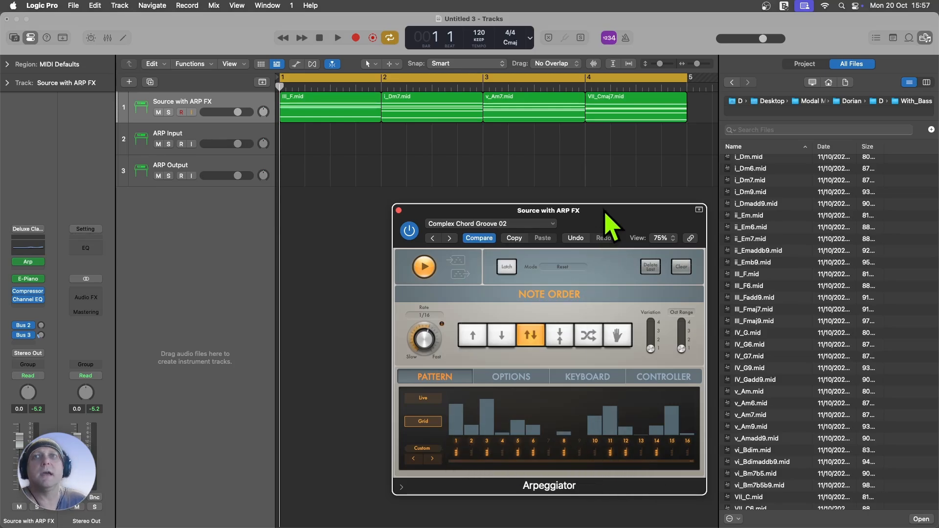
{"action": "key", "text": "space"}
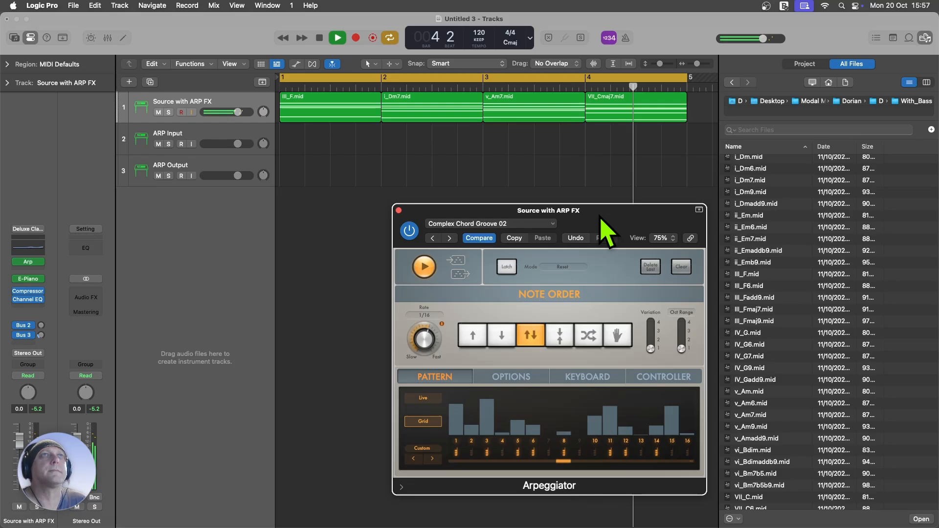
{"action": "key", "text": "space"}
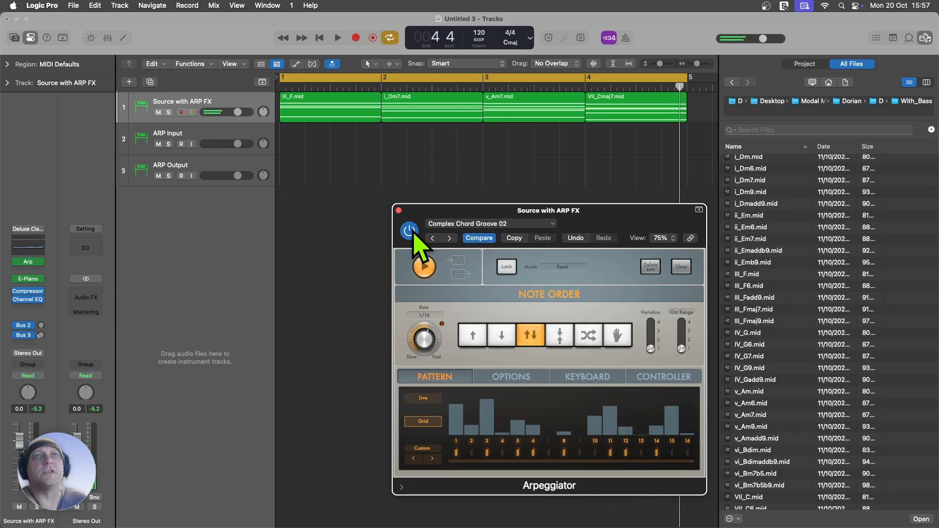
{"action": "key", "text": "space"}
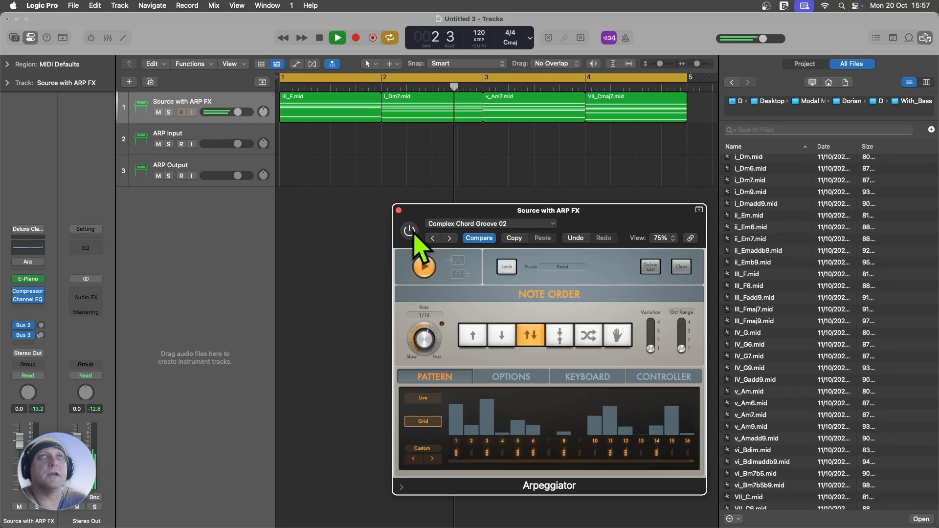
{"action": "left_click", "coordinate": [408, 230]}
{"action": "key", "text": "space"}
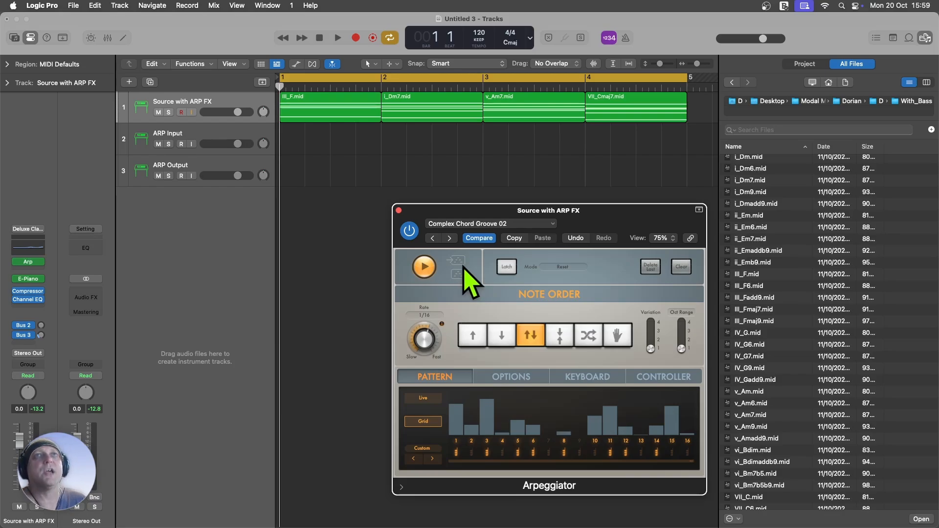
Step: During playback, capture the Arpeggiator's live input and output as regions at bar 2 of the ARP Input and ARP Output tracks
{"action": "key", "text": "space"}
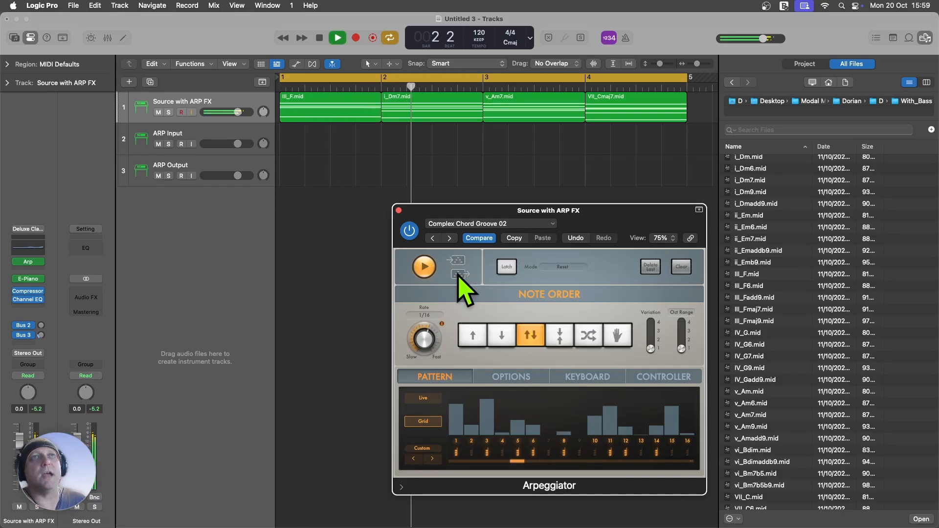
{"action": "left_click_drag", "start_coordinate": [458, 277], "coordinate": [388, 135]}
{"action": "left_click_drag", "start_coordinate": [460, 276], "coordinate": [410, 187]}
{"action": "key", "text": "space"}
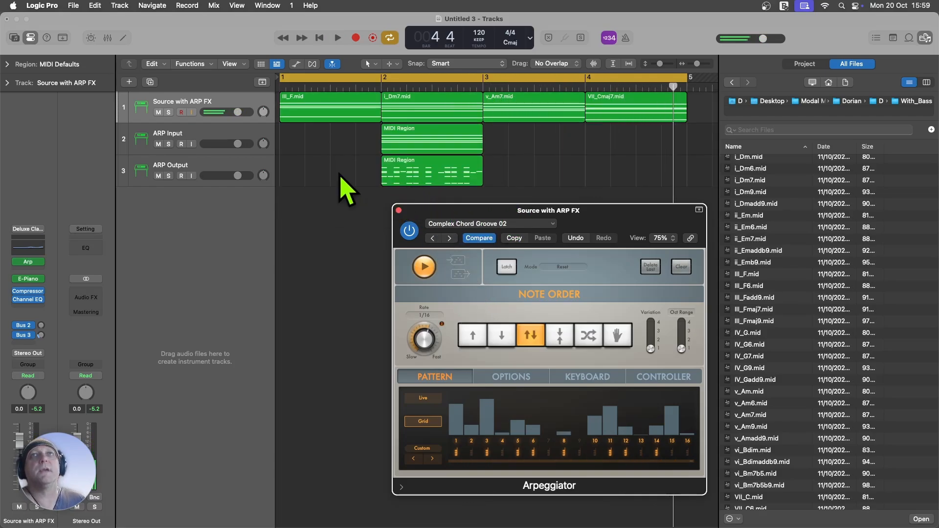
Step: Delete the captured bar 2 regions from the ARP Input and ARP Output tracks
{"action": "left_click", "coordinate": [419, 169]}
{"action": "key", "text": "o"}
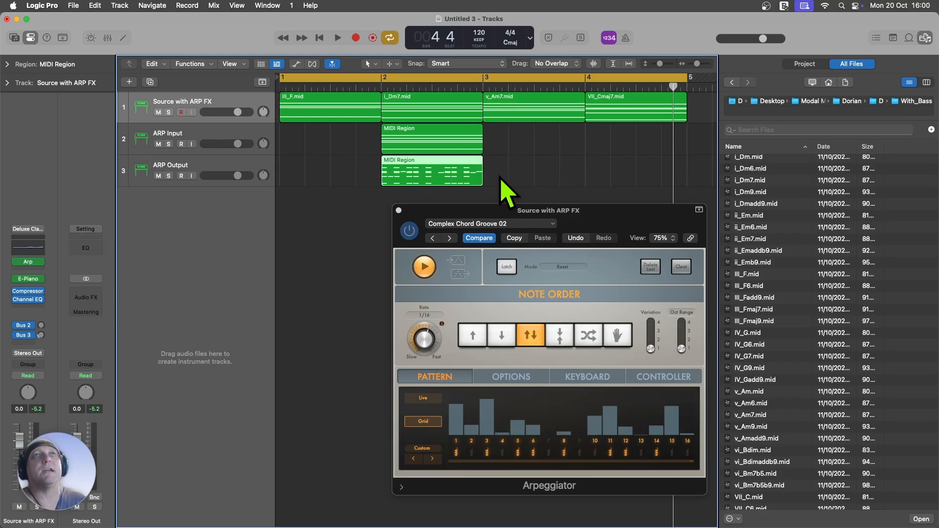
{"action": "left_click_drag", "start_coordinate": [499, 181], "coordinate": [442, 129]}
{"action": "key", "text": "Delete"}
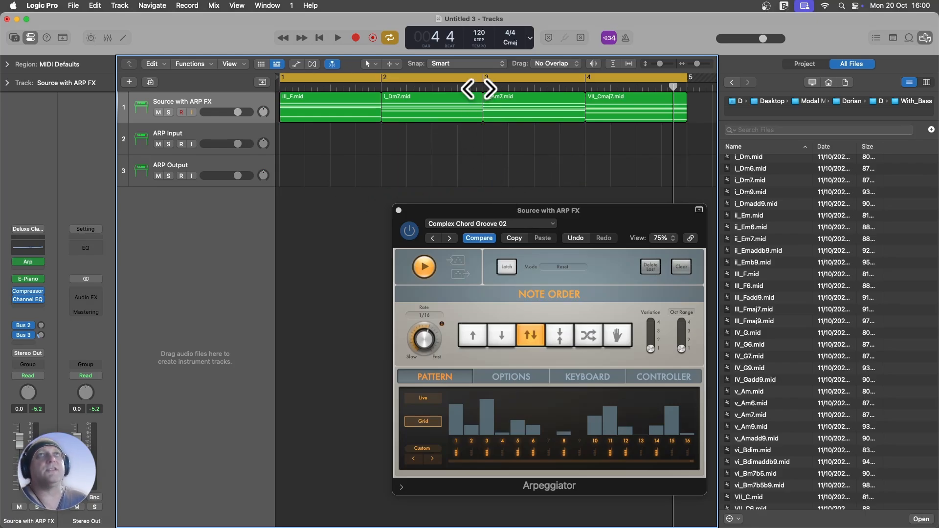
Step: Loop the III_F.mid region and capture the Arpeggiator's live output and input at bar 1 of the ARP Output and ARP Input tracks
{"action": "left_click", "coordinate": [326, 110]}
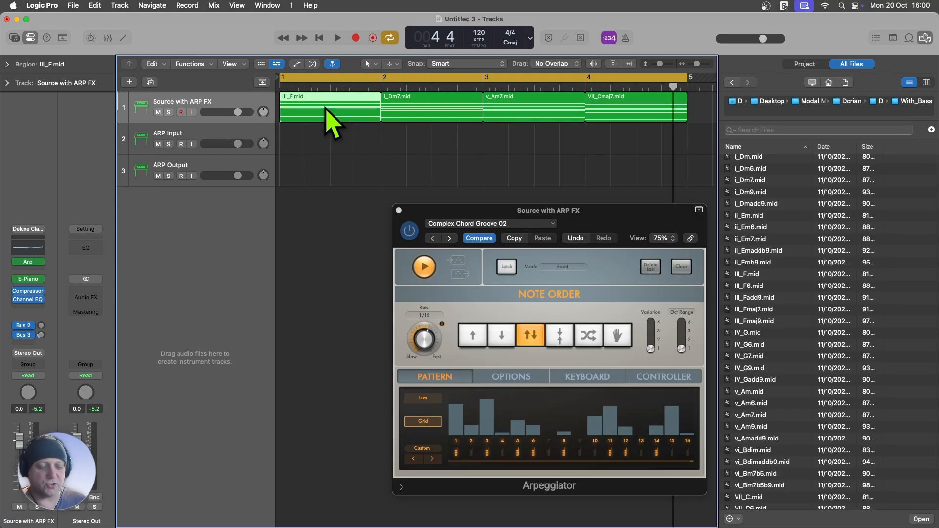
{"action": "key", "text": "u"}
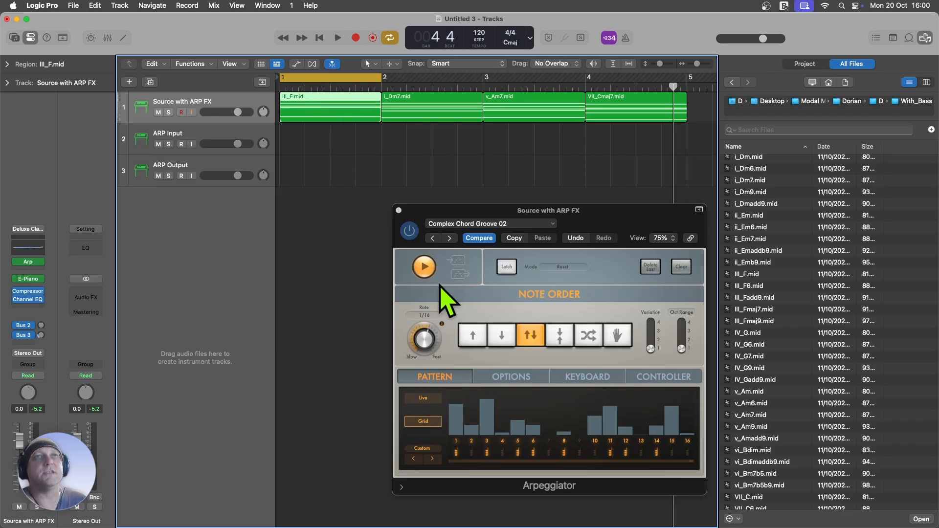
{"action": "key", "text": "space"}
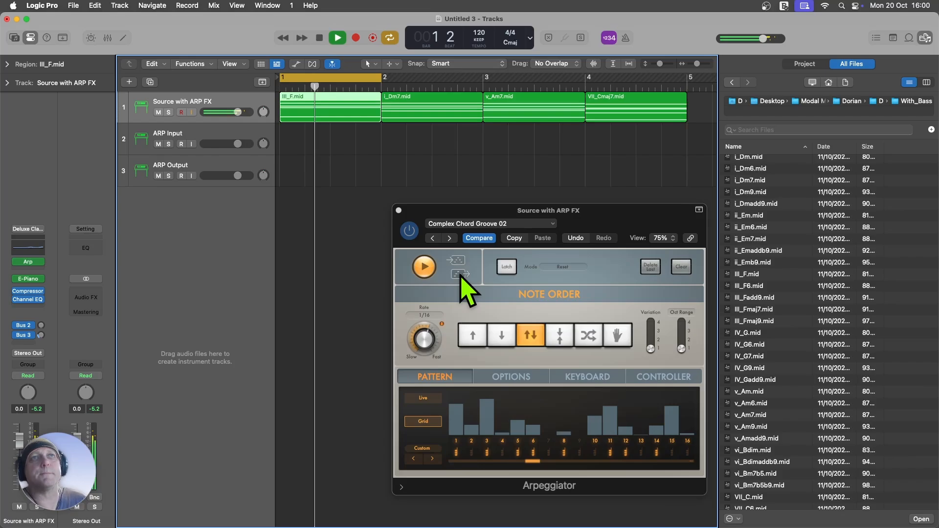
{"action": "left_click_drag", "start_coordinate": [460, 276], "coordinate": [294, 180]}
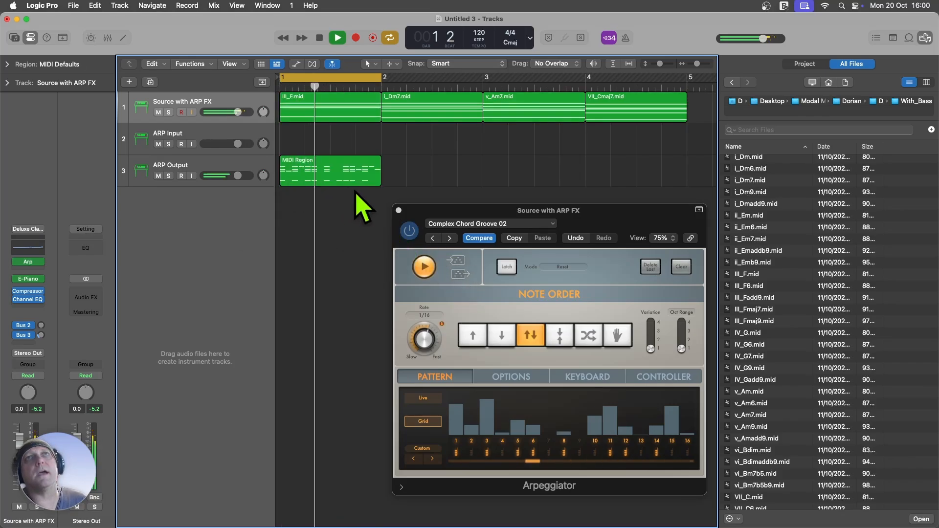
{"action": "left_click_drag", "start_coordinate": [462, 264], "coordinate": [291, 149]}
{"action": "key", "text": "space"}
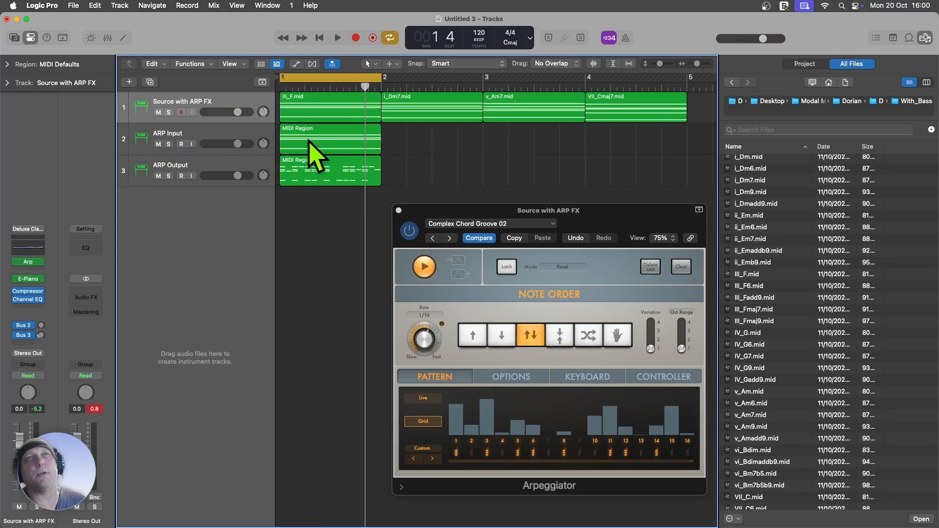
Step: Delete the ARP Input region and audition the bar 1 ARP Output region with the source track temporarily muted
{"action": "left_click", "coordinate": [323, 137]}
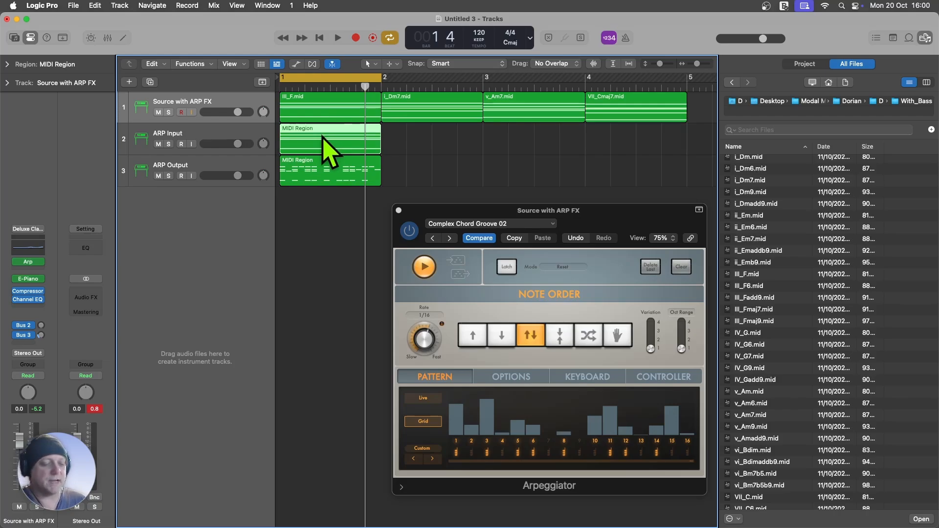
{"action": "key", "text": "Delete"}
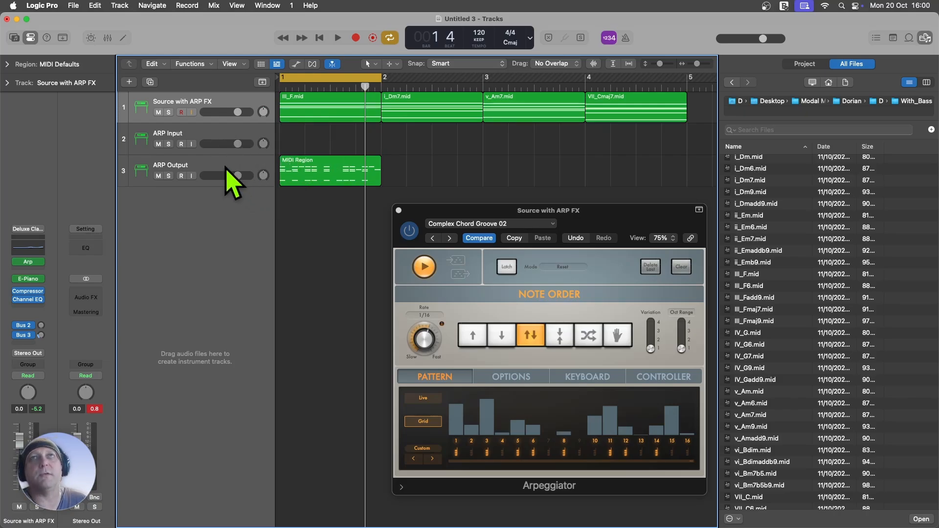
{"action": "left_click", "coordinate": [159, 113]}
{"action": "key", "text": "space"}
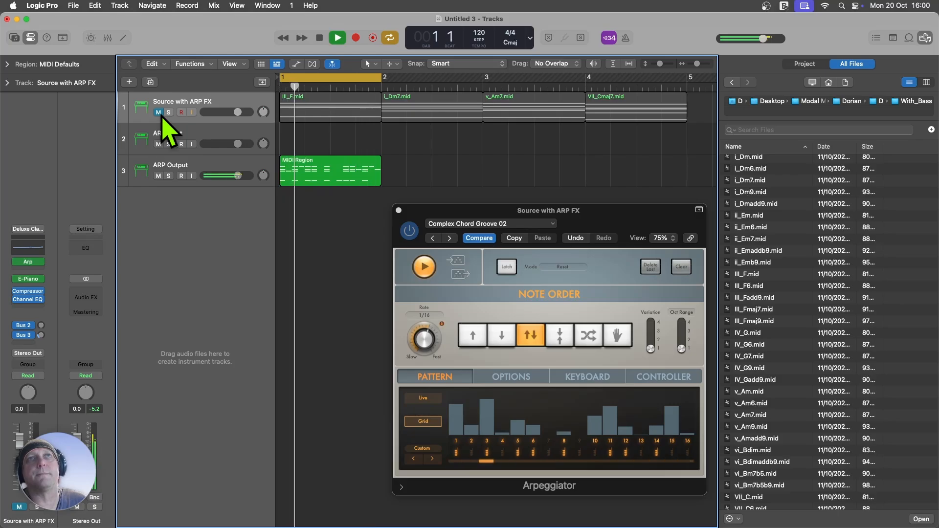
{"action": "key", "text": "space"}
{"action": "left_click", "coordinate": [159, 113]}
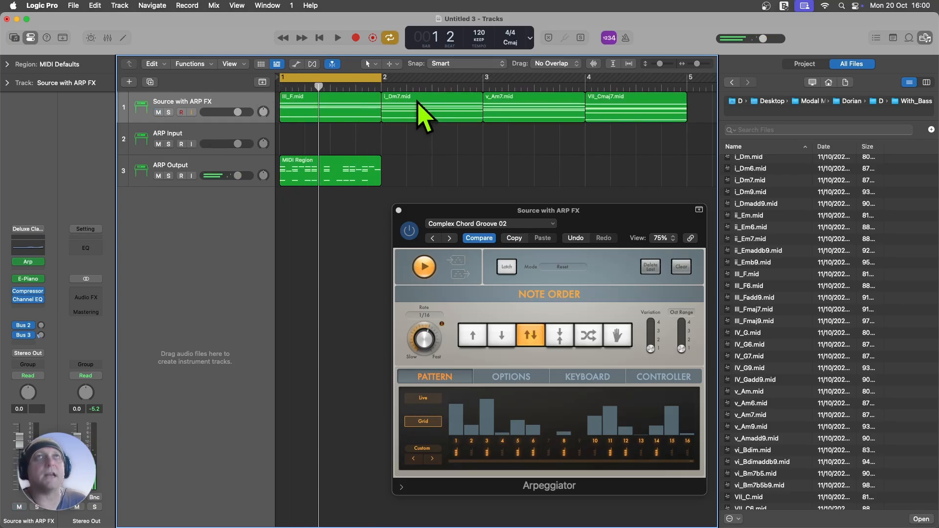
Step: Loop the i_Dm7.mid region and capture the Arpeggiator's live output at bar 2 of the ARP Output track
{"action": "left_click", "coordinate": [424, 110]}
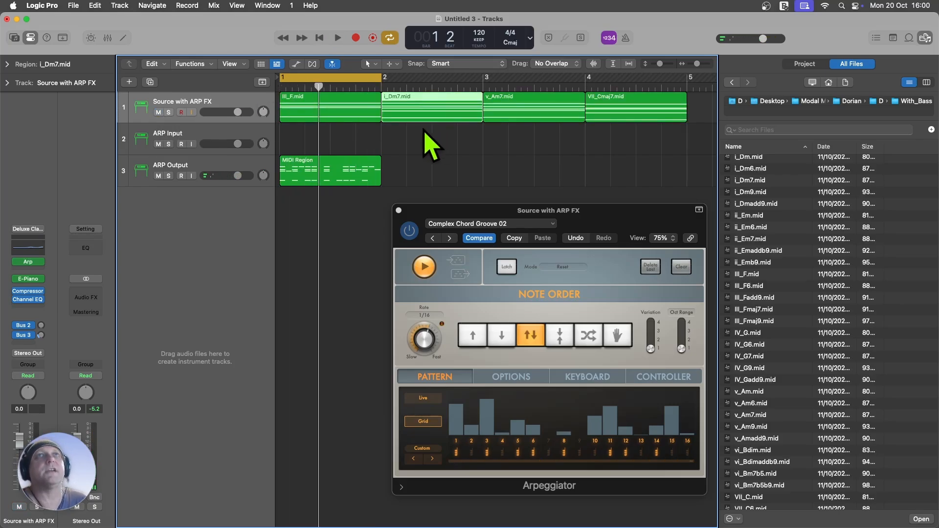
{"action": "key", "text": "u"}
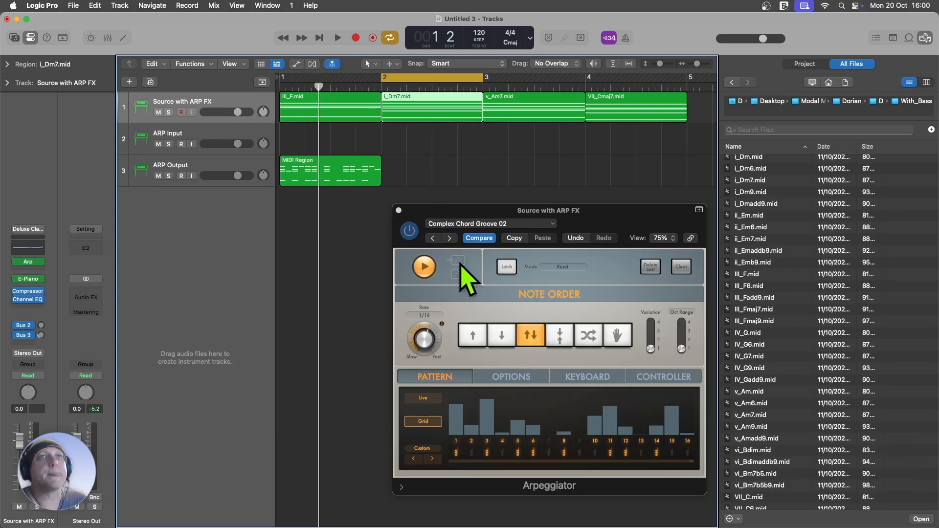
{"action": "key", "text": "space"}
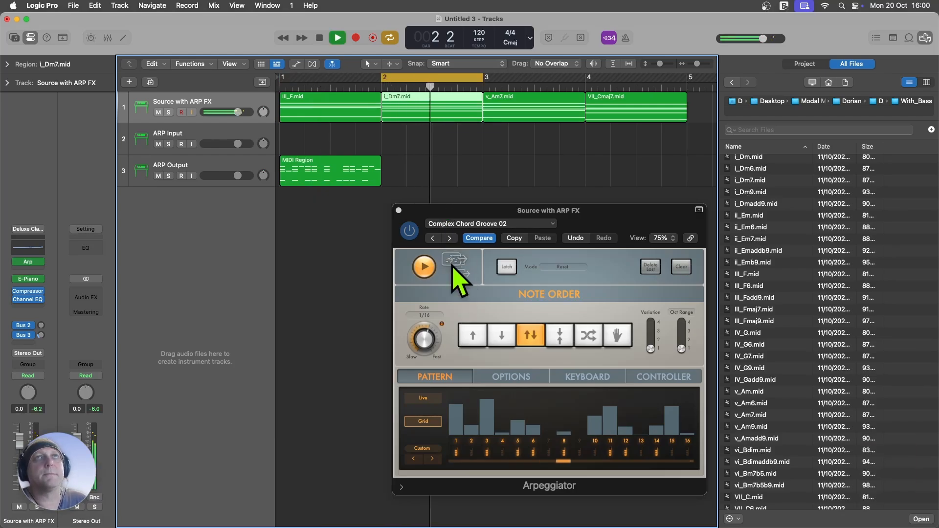
{"action": "left_click_drag", "start_coordinate": [460, 273], "coordinate": [395, 178]}
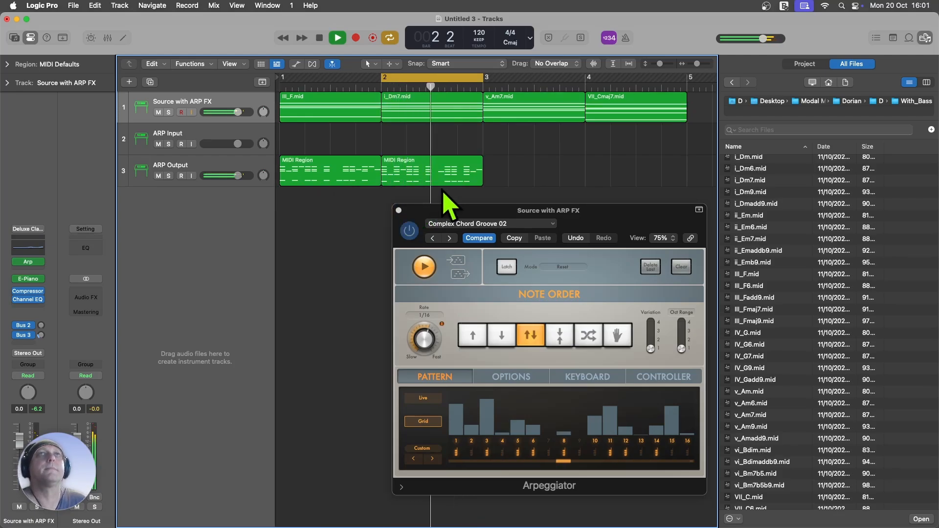
{"action": "key", "text": "space"}
{"action": "key", "text": "period"}
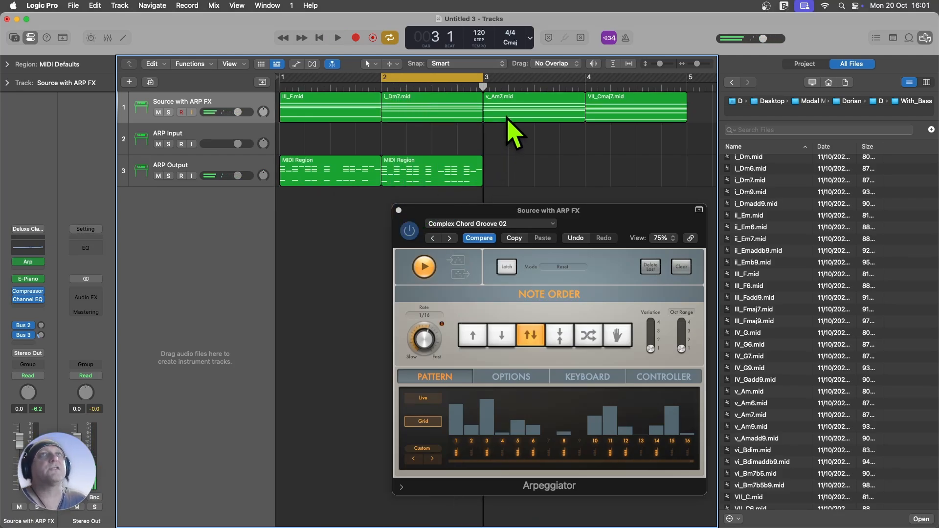
{"action": "key", "text": "period"}
Step: Loop the v_Am7.mid region and capture the Arpeggiator's live output at bar 3 of the ARP Output track
{"action": "left_click", "coordinate": [508, 110]}
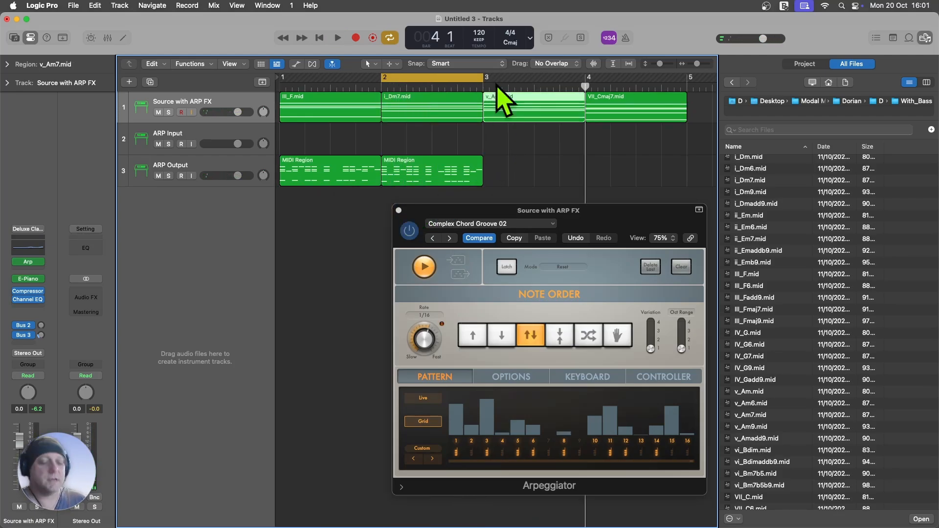
{"action": "key", "text": "super+u"}
{"action": "key", "text": "space"}
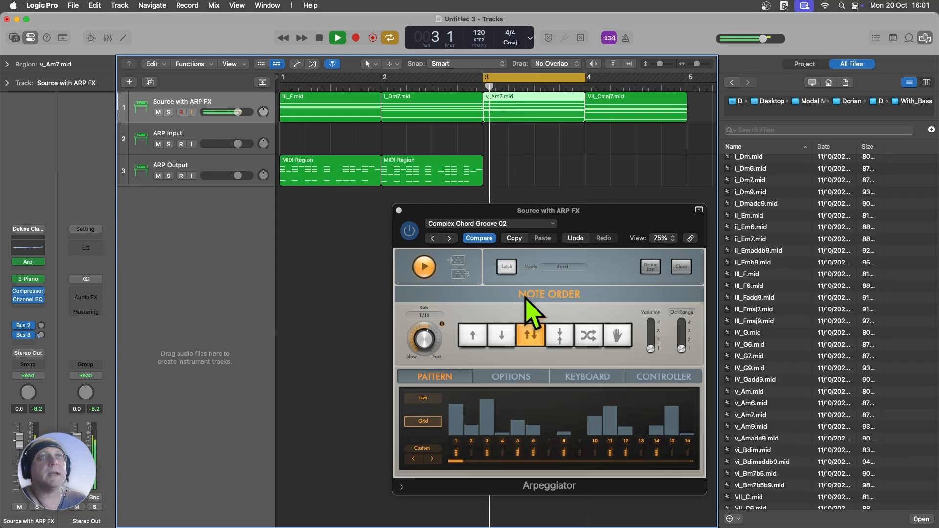
{"action": "left_click_drag", "start_coordinate": [457, 275], "coordinate": [494, 170]}
{"action": "key", "text": "space"}
Step: Loop the VII_Cmaj7.mid region and capture the Arpeggiator's live output at bar 4 of the ARP Output track
{"action": "left_click", "coordinate": [611, 106]}
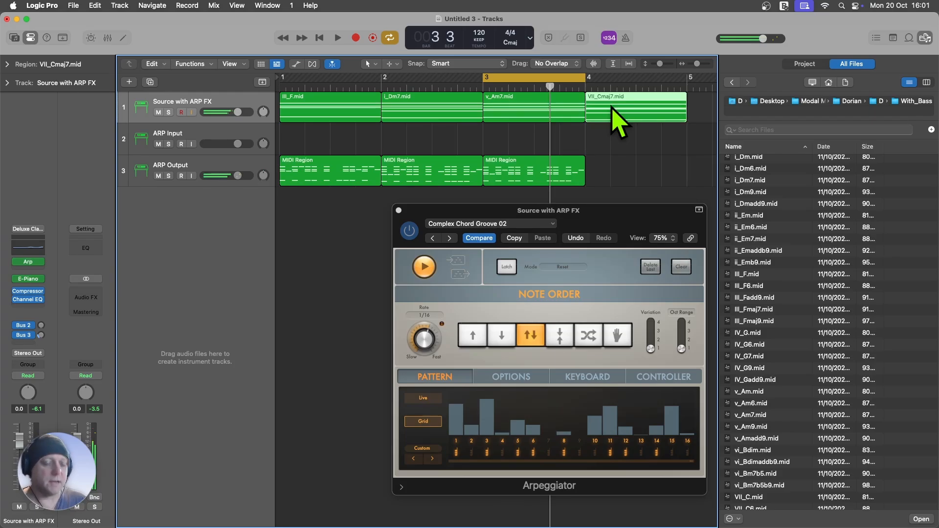
{"action": "key", "text": "super+u"}
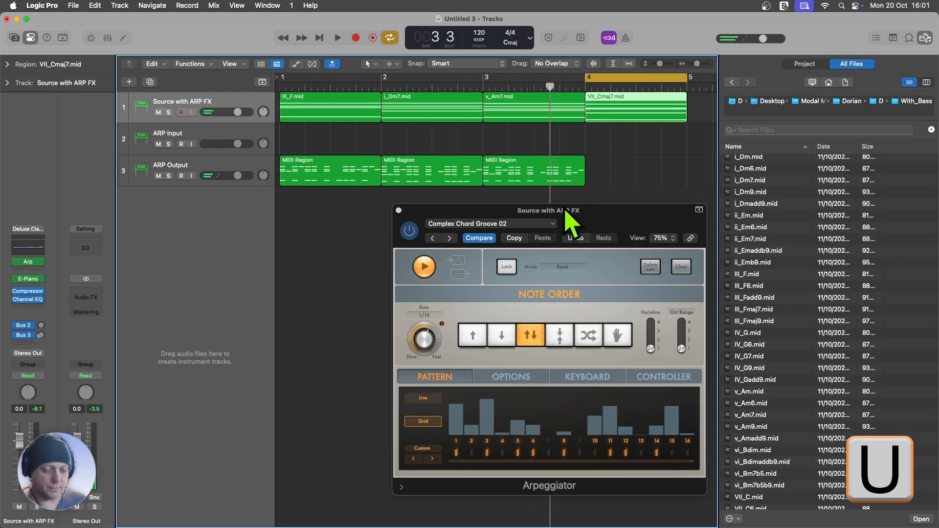
{"action": "key", "text": "space"}
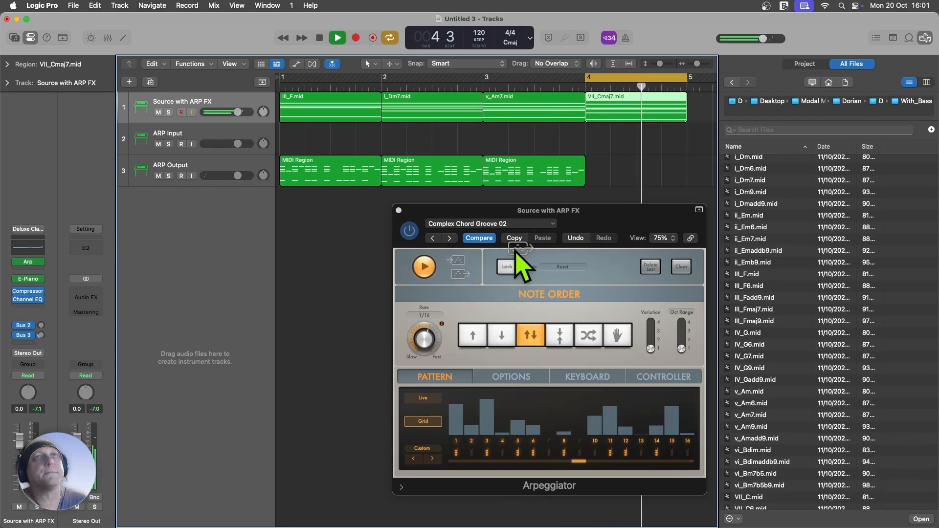
{"action": "left_click_drag", "start_coordinate": [518, 260], "coordinate": [601, 183]}
{"action": "key", "text": "space"}
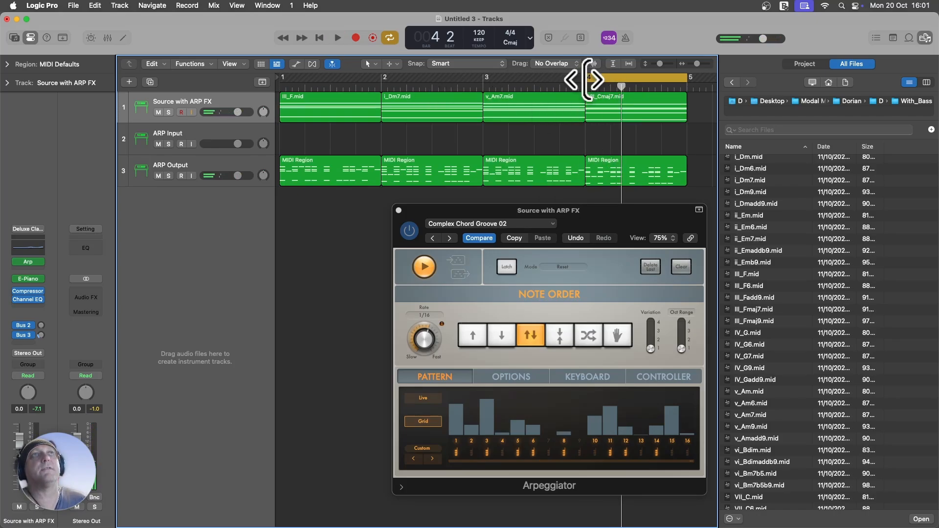
Step: Extend the cycle range over bars 1 to 4 and play the soloed ARP Output track with the source track muted
{"action": "left_click_drag", "start_coordinate": [584, 79], "coordinate": [282, 80]}
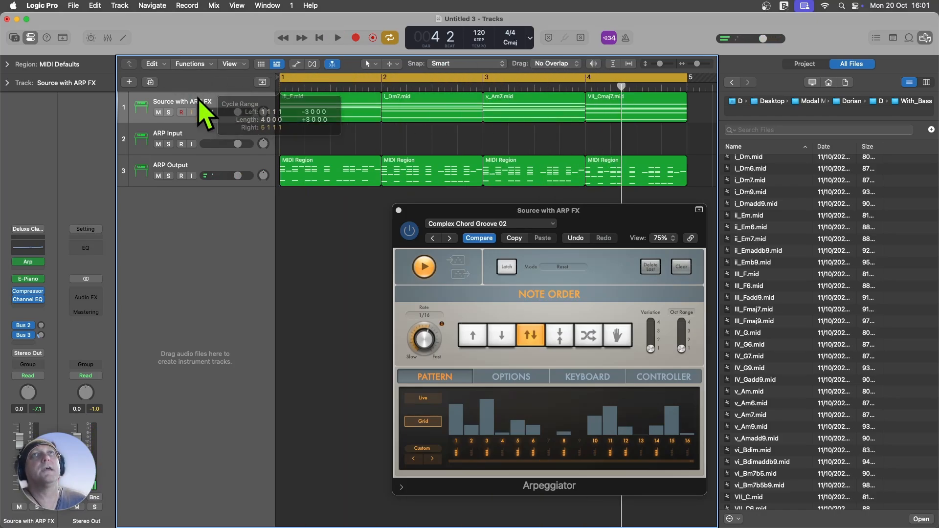
{"action": "left_click", "coordinate": [159, 112]}
{"action": "left_click", "coordinate": [168, 176]}
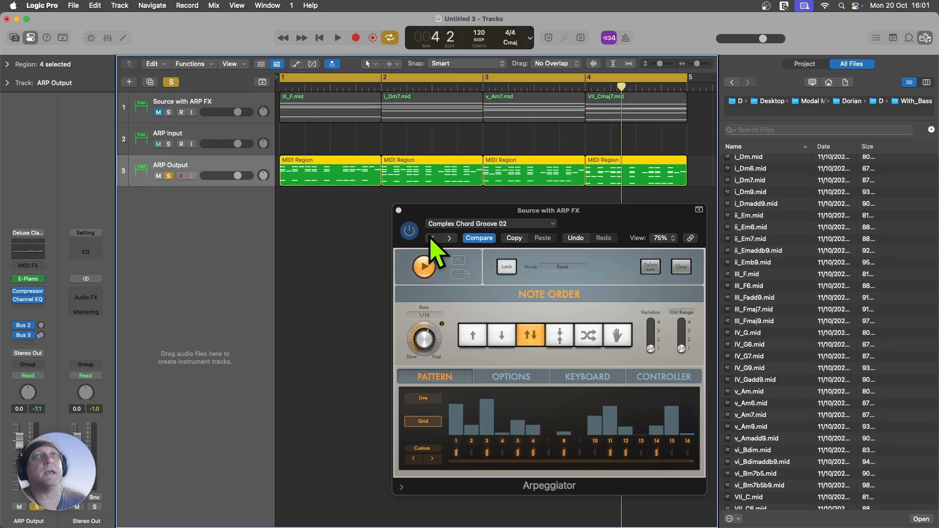
{"action": "left_click", "coordinate": [402, 216]}
{"action": "key", "text": "space"}
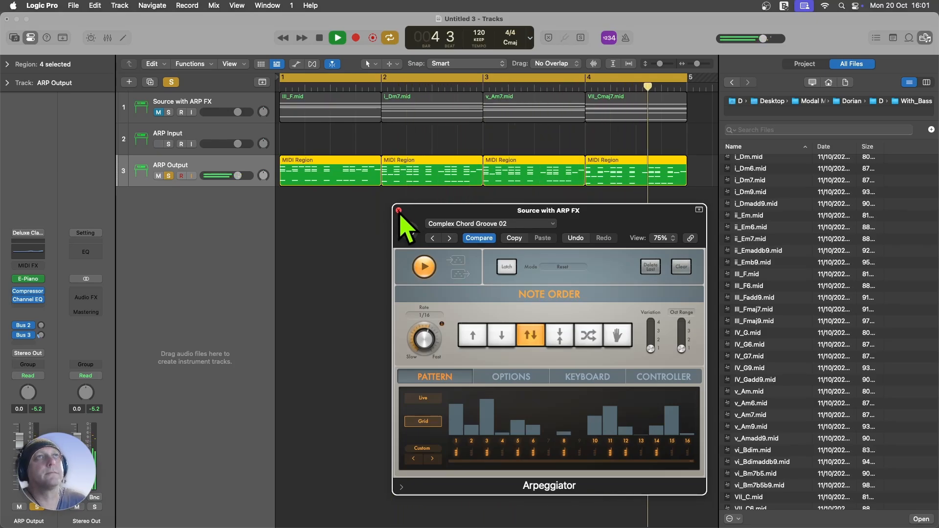
{"action": "key", "text": "space"}
Step: Close the Arpeggiator and show the notes of the four ARP Output regions in the Piano Roll with the file browser hidden
{"action": "left_click", "coordinate": [399, 211]}
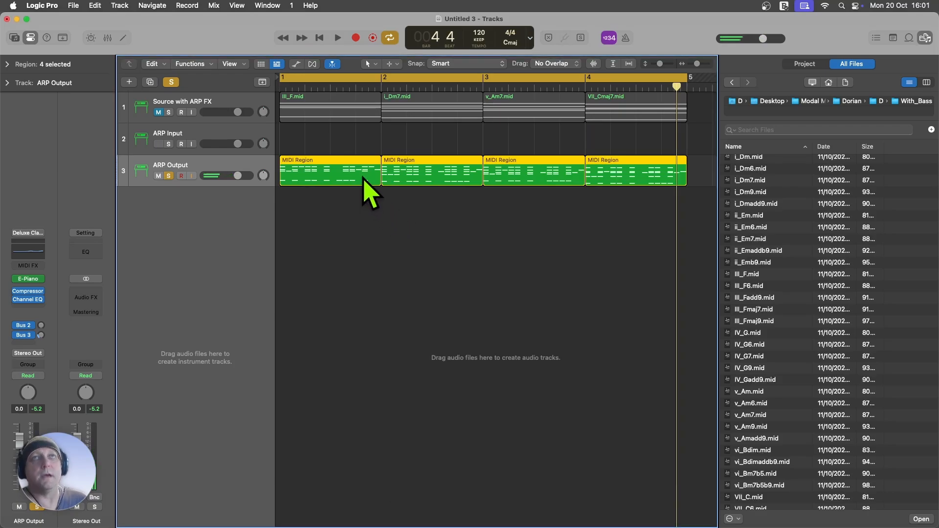
{"action": "double_click", "coordinate": [367, 183]}
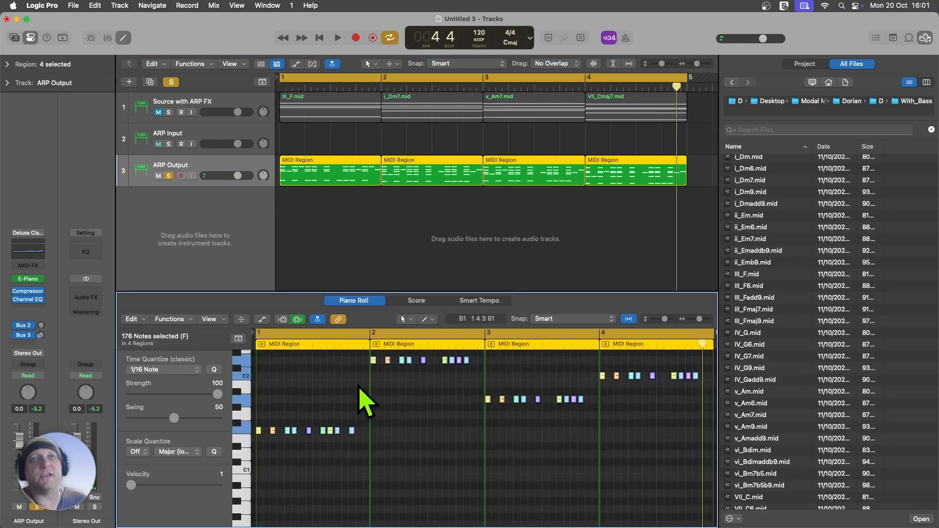
{"action": "scroll", "coordinate": [330, 420], "scroll_direction": "up", "scroll_amount": 5}
{"action": "scroll", "coordinate": [329, 419], "scroll_direction": "up", "scroll_amount": 4}
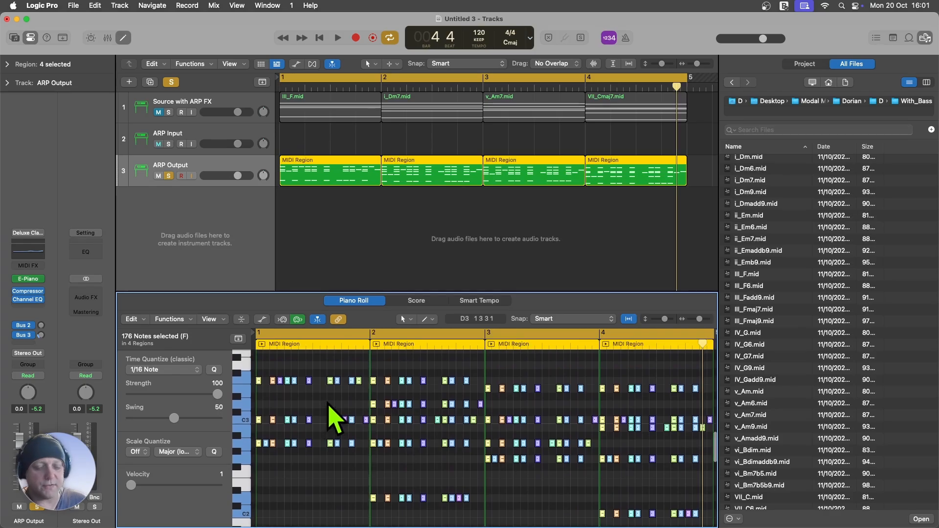
{"action": "key", "text": "f"}
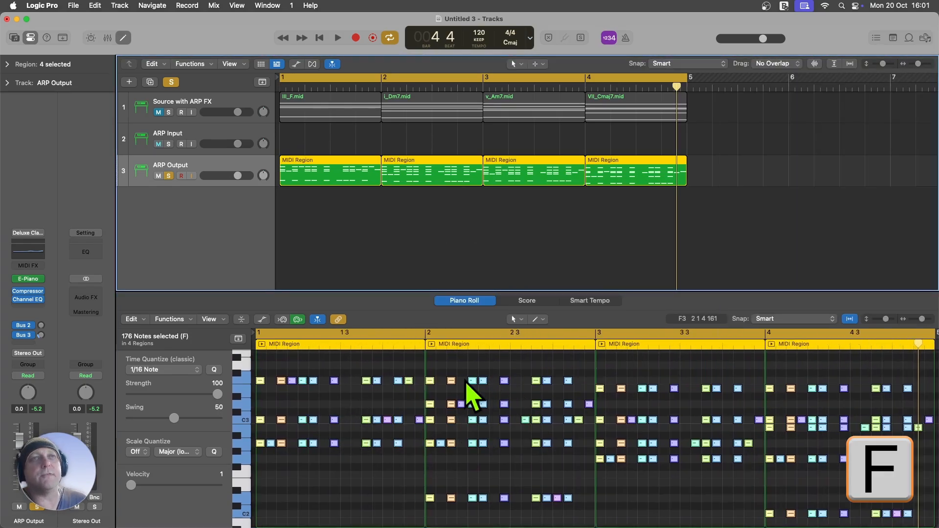
{"action": "left_click", "coordinate": [343, 414]}
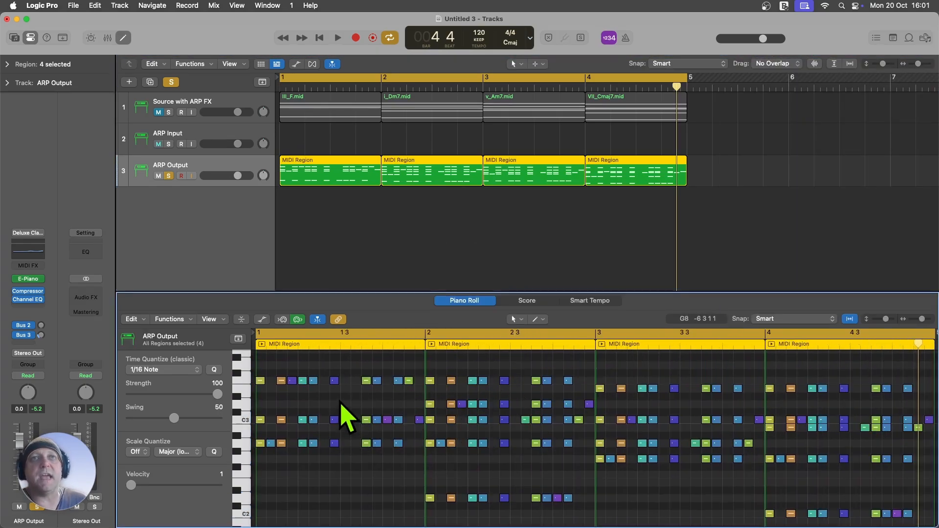
Step: View the MIDI effects available for the ARP Output track's empty MIDI FX slot
{"action": "left_click", "coordinate": [182, 174]}
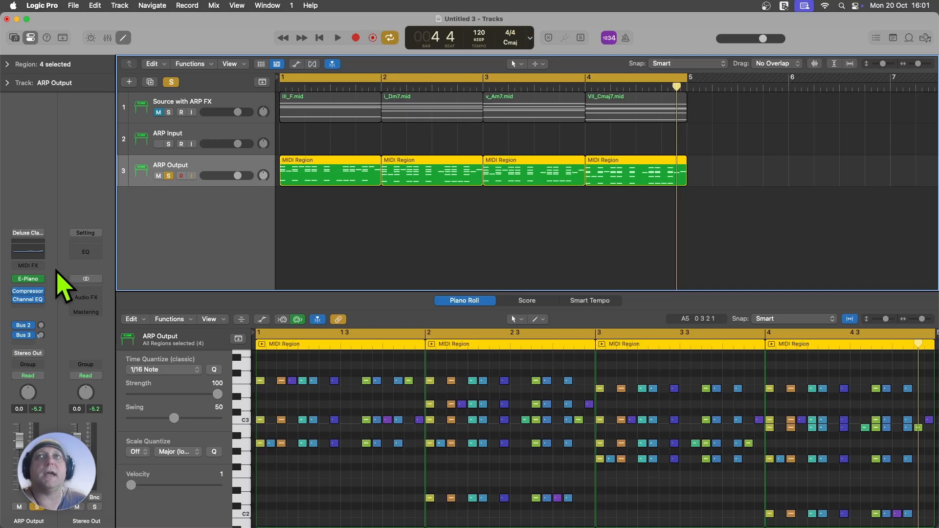
{"action": "left_click", "coordinate": [28, 267]}
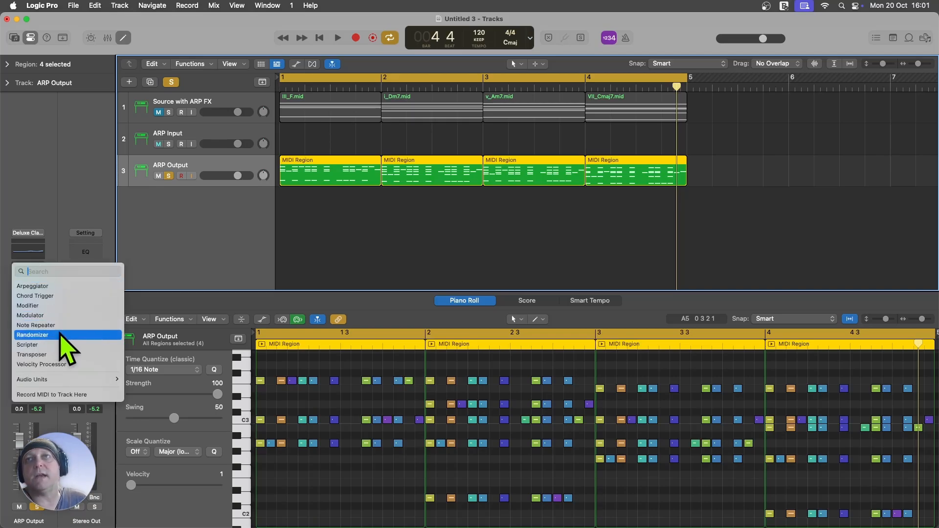
{"action": "left_click", "coordinate": [351, 212]}
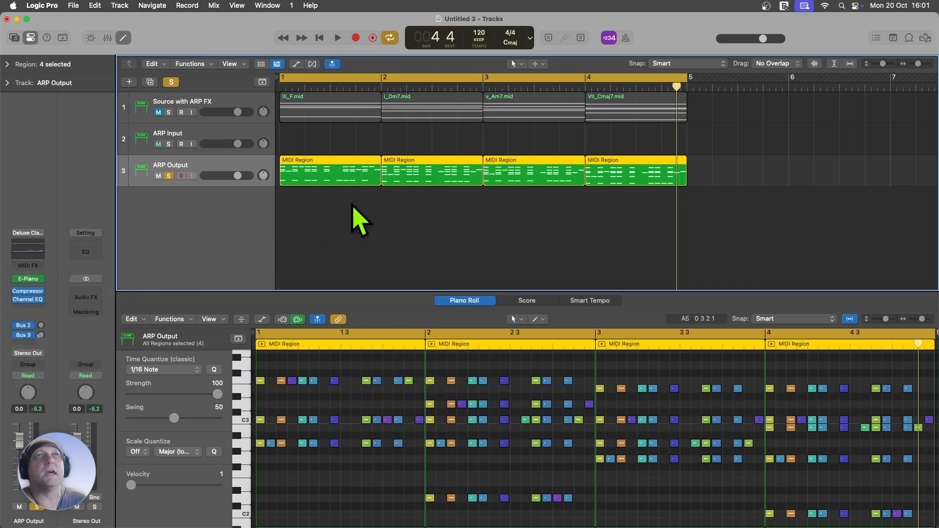